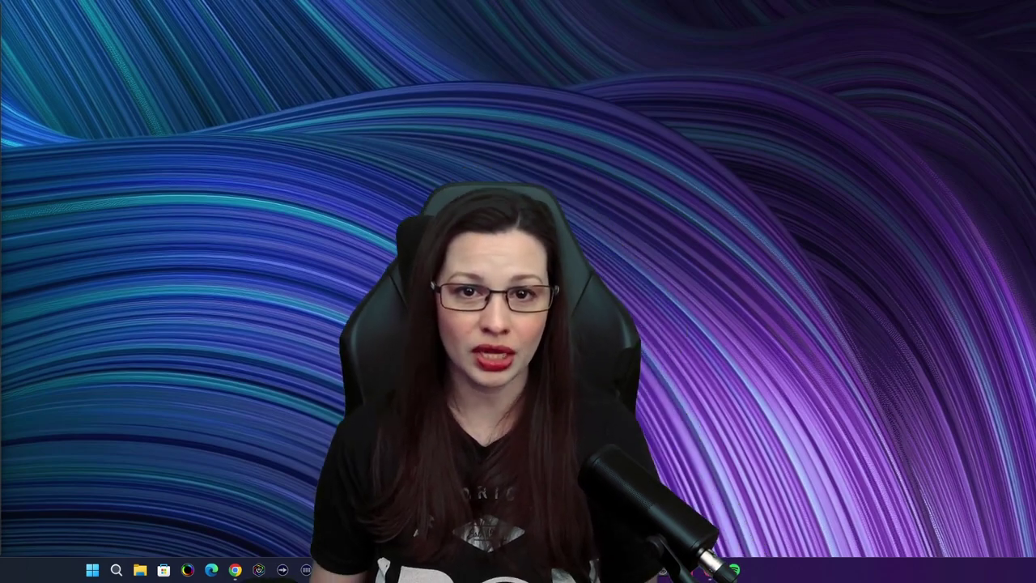
Launch OBS Studio from the taskbar to get an empty default scene.
{"action": "left_click", "coordinate": [639, 570]}
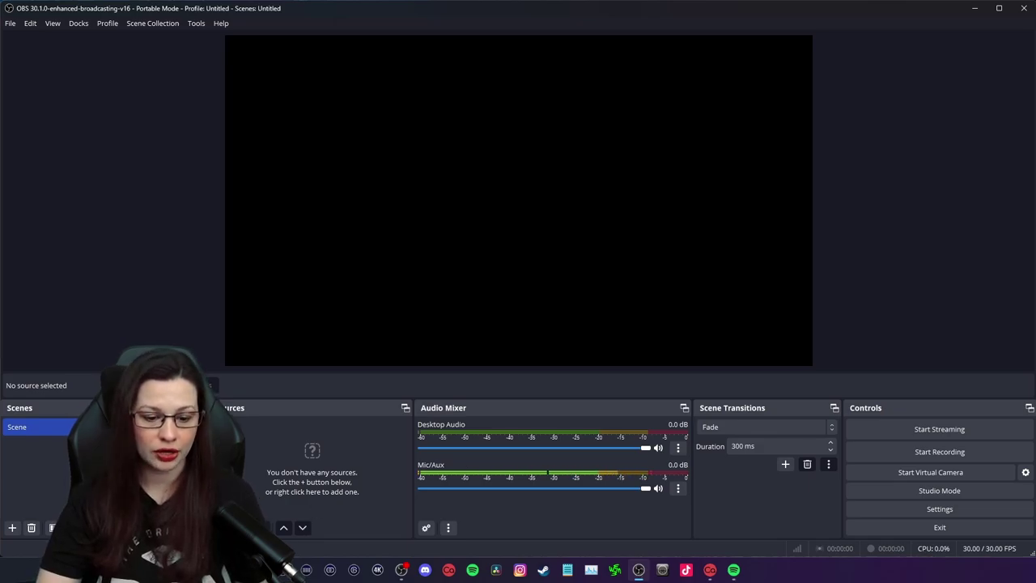
Add a Video Capture Device source and name it 'Facecam'.
{"action": "left_click", "coordinate": [232, 527]}
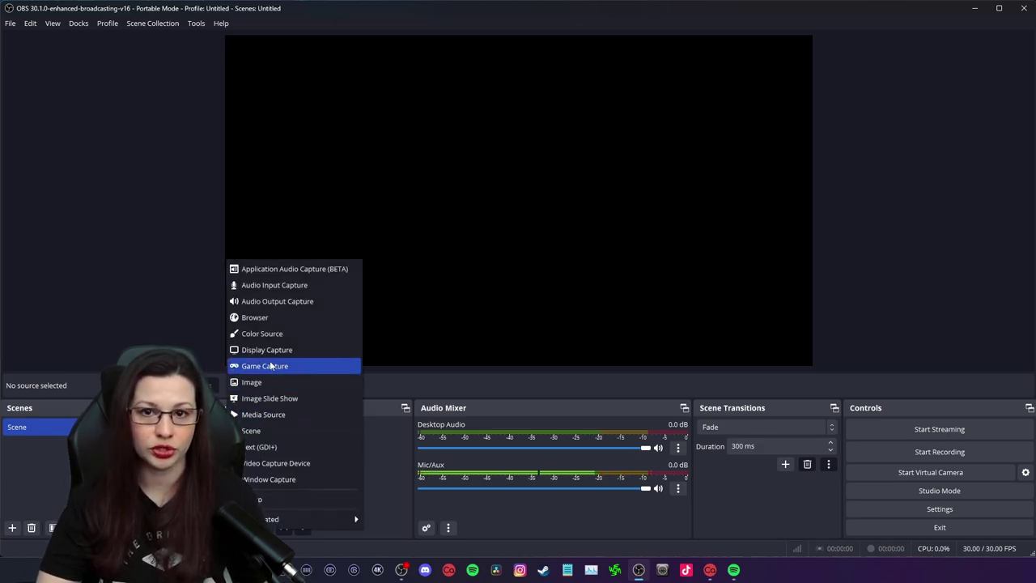
{"action": "left_click", "coordinate": [293, 466]}
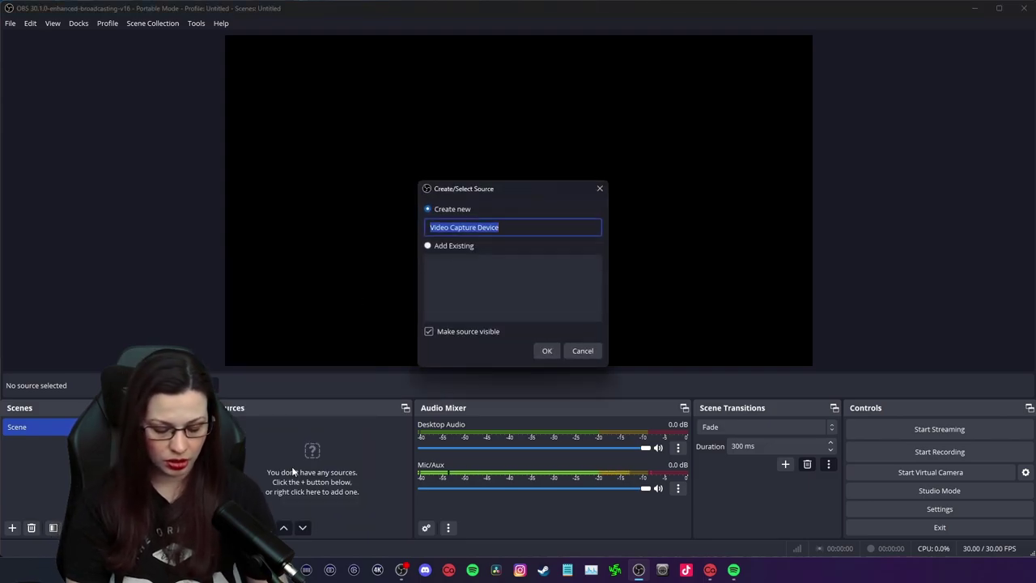
{"action": "type", "text": "Face"}
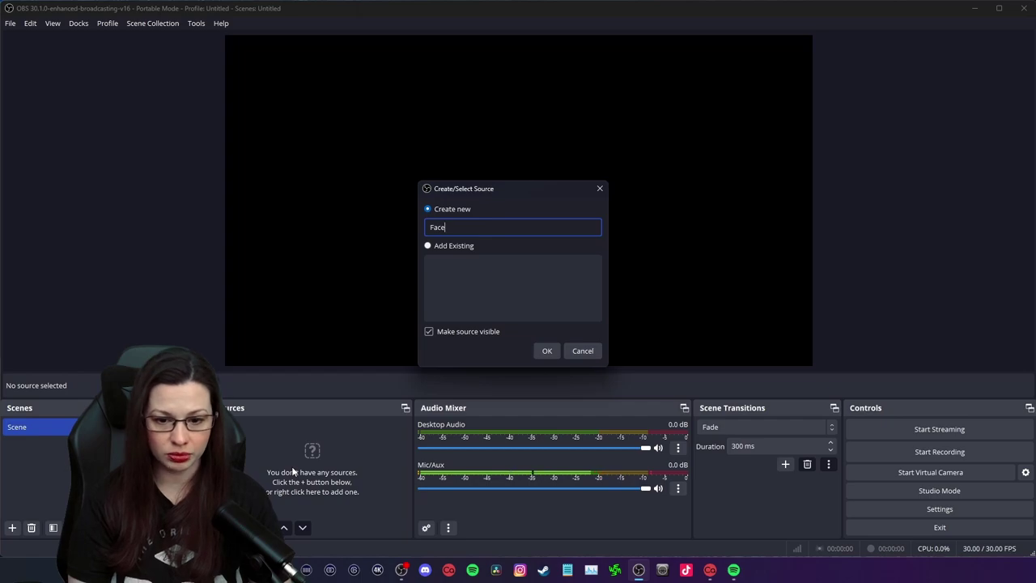
{"action": "type", "text": "cam"}
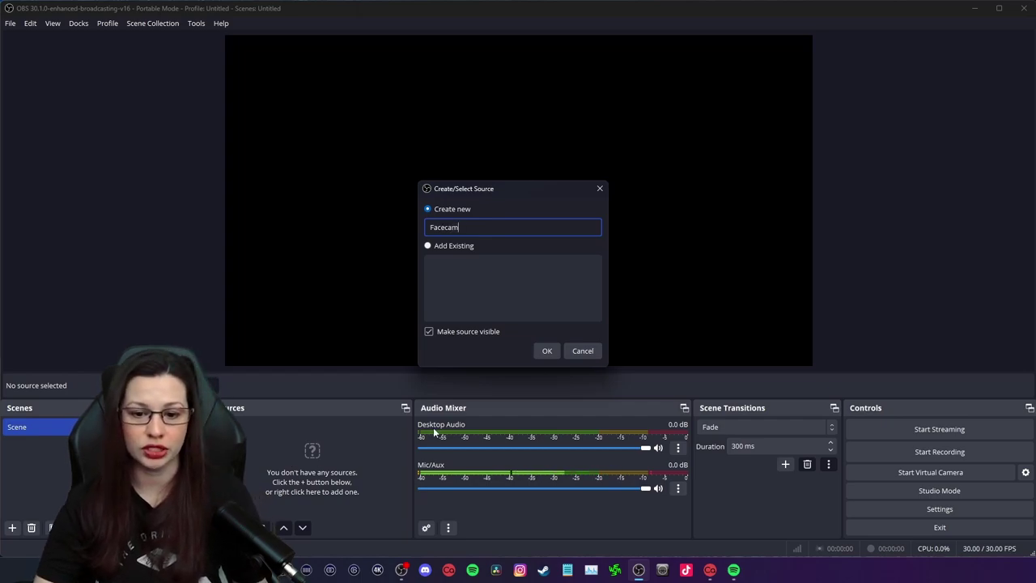
{"action": "key", "text": "Left"}
{"action": "key", "text": "Left"}
{"action": "key", "text": "Left"}
Create the Facecam source using the Elgato Facecam device, set to deactivate when not showing.
{"action": "left_click", "coordinate": [547, 350]}
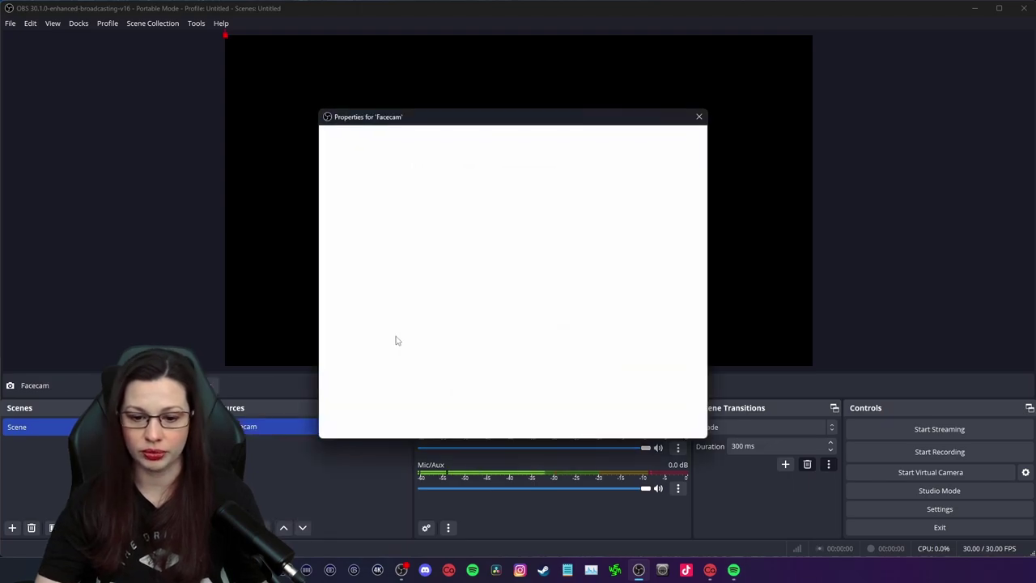
{"action": "left_click", "coordinate": [474, 288]}
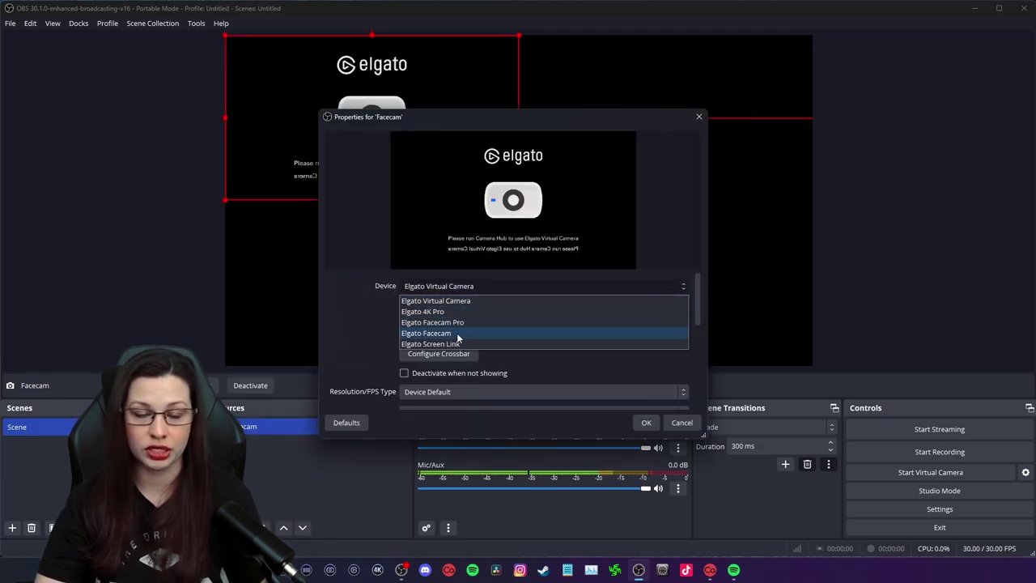
{"action": "left_click", "coordinate": [456, 332]}
{"action": "left_click", "coordinate": [404, 373]}
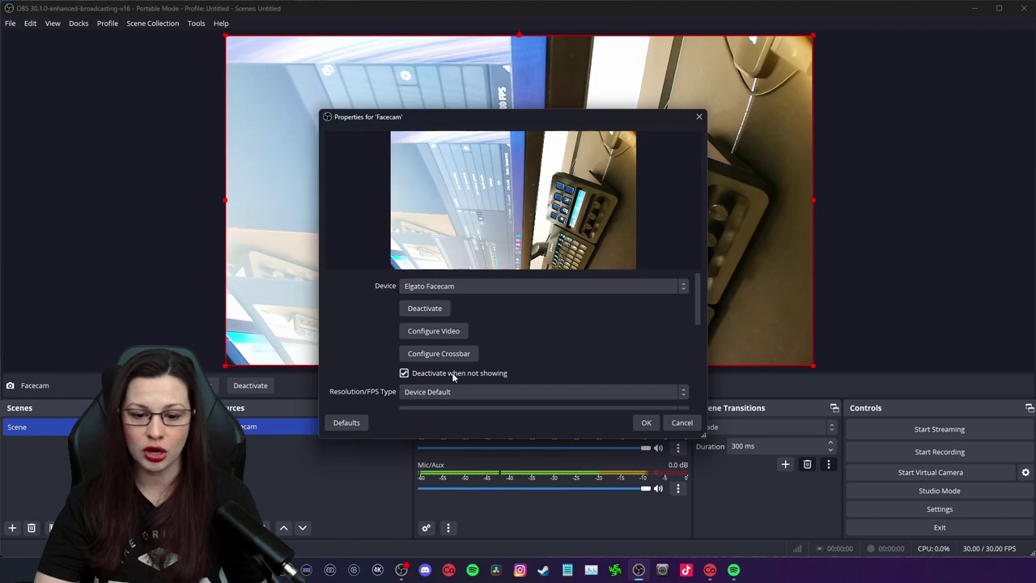
Set a custom resolution of 1920x1080 at 60 FPS.
{"action": "scroll", "coordinate": [536, 342], "scroll_direction": "down", "scroll_amount": 1}
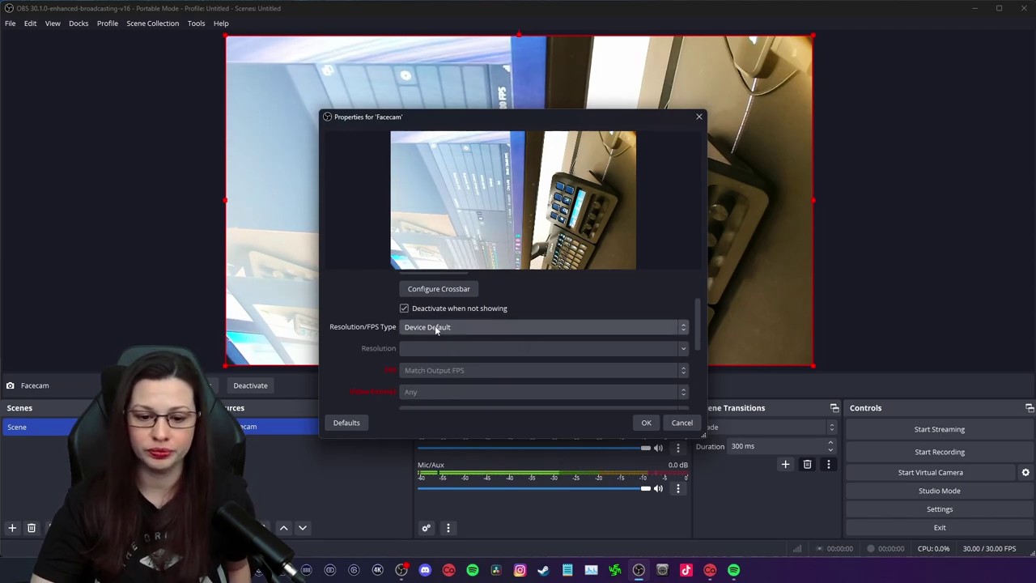
{"action": "left_click", "coordinate": [434, 327]}
{"action": "left_click", "coordinate": [526, 338]}
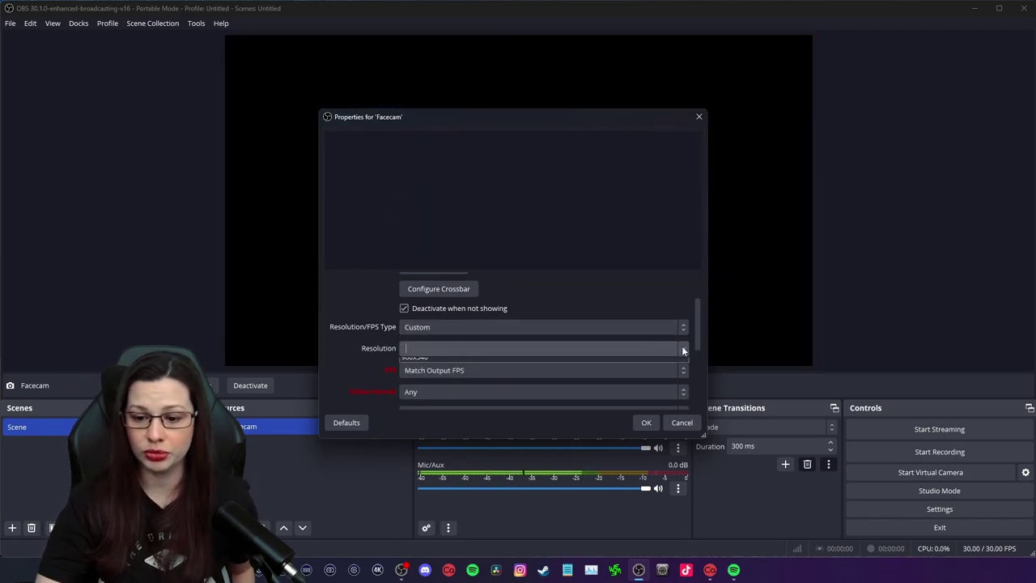
{"action": "left_click", "coordinate": [682, 348]}
{"action": "left_click", "coordinate": [487, 366]}
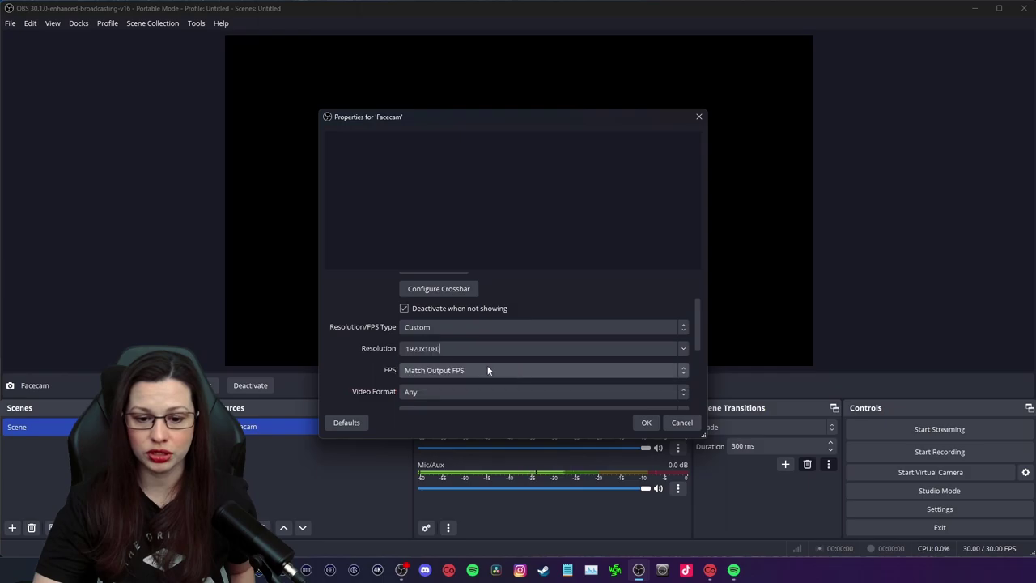
{"action": "left_click", "coordinate": [683, 369]}
{"action": "left_click", "coordinate": [416, 406]}
Set the color space to Rec. 709 and the video format to MJPEG.
{"action": "scroll", "coordinate": [372, 340], "scroll_direction": "down", "scroll_amount": 4}
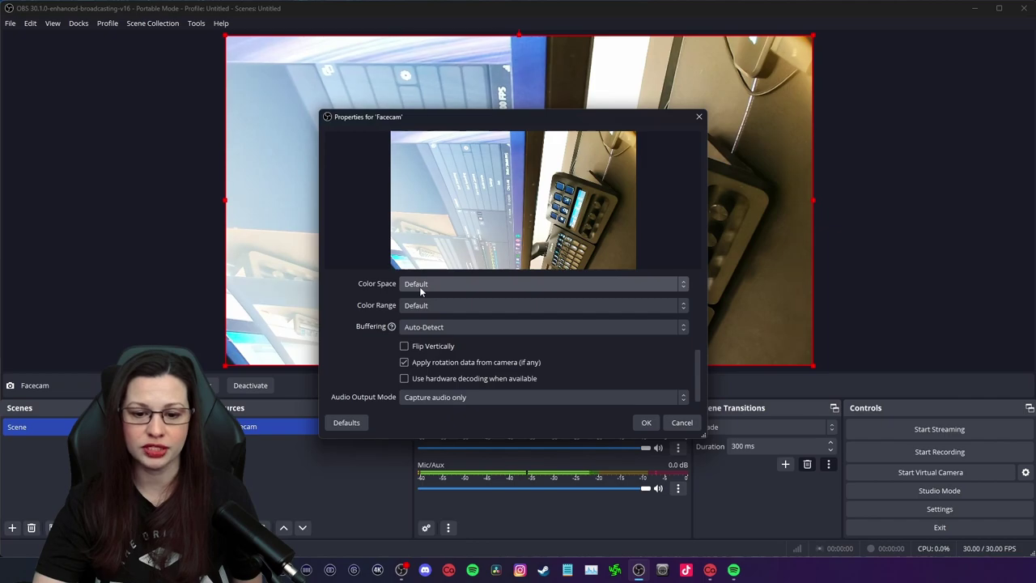
{"action": "left_click", "coordinate": [422, 285]}
{"action": "left_click", "coordinate": [414, 309]}
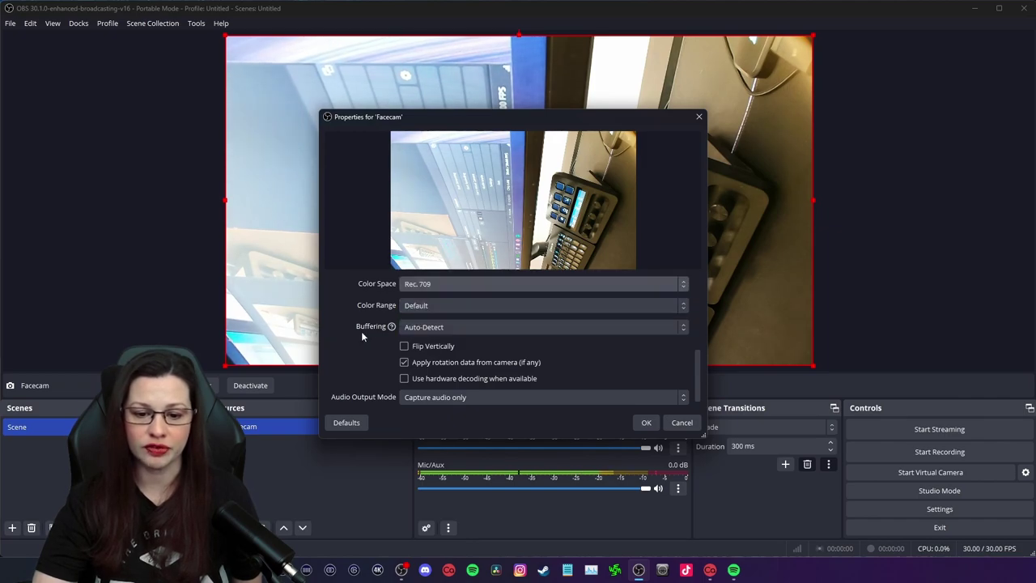
{"action": "scroll", "coordinate": [379, 360], "scroll_direction": "up", "scroll_amount": 3}
{"action": "left_click", "coordinate": [411, 327]}
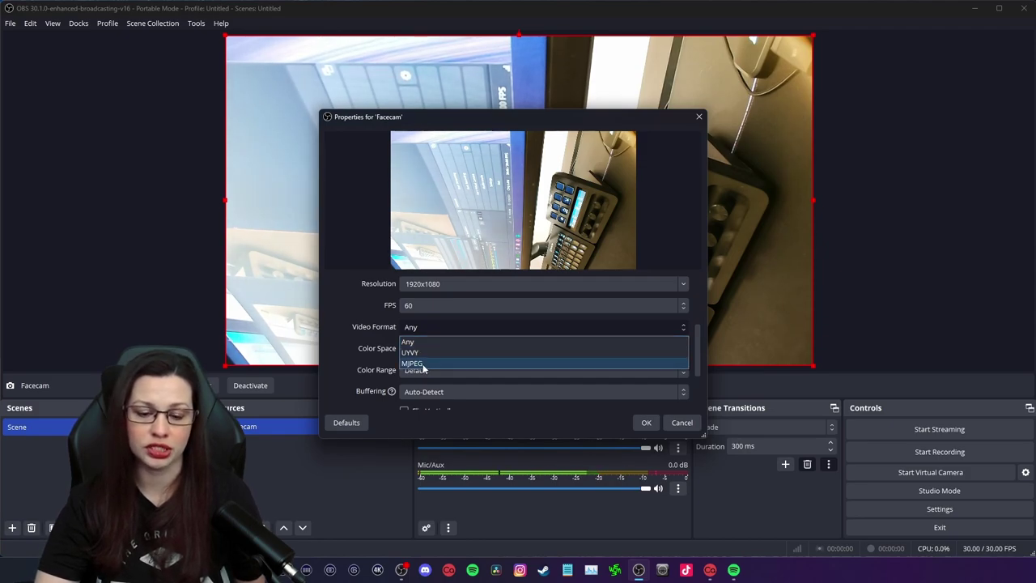
{"action": "left_click", "coordinate": [423, 364]}
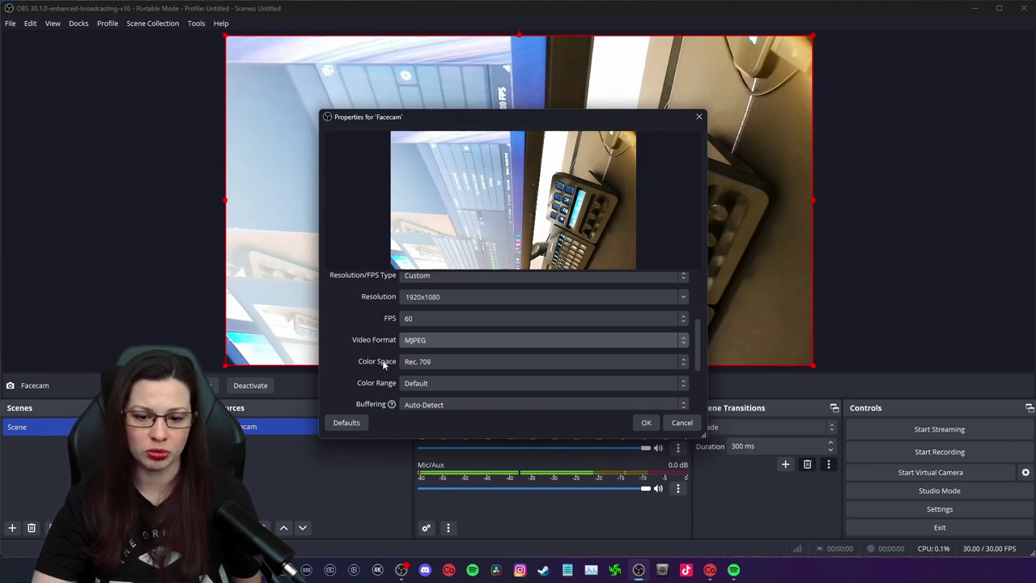
Disable buffering and apply the Facecam properties.
{"action": "scroll", "coordinate": [384, 365], "scroll_direction": "down", "scroll_amount": 1}
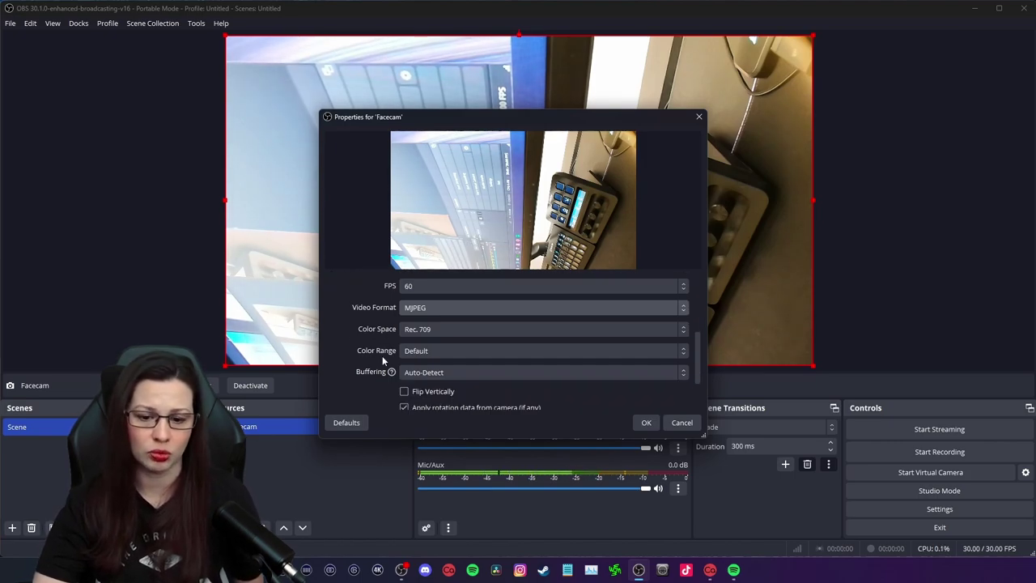
{"action": "left_click", "coordinate": [438, 372]}
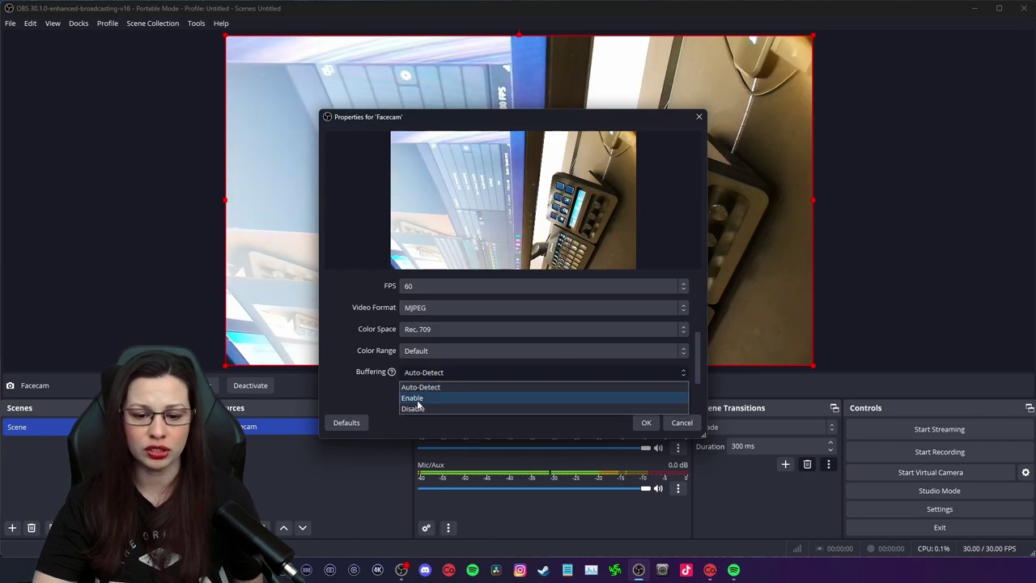
{"action": "left_click", "coordinate": [413, 407]}
{"action": "scroll", "coordinate": [373, 382], "scroll_direction": "down", "scroll_amount": 2}
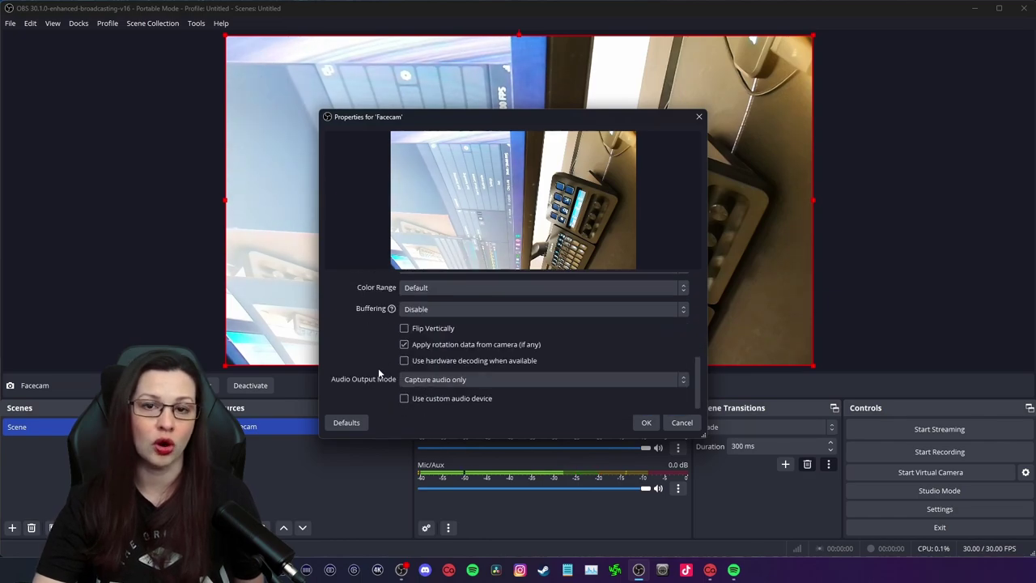
{"action": "left_click", "coordinate": [646, 423]}
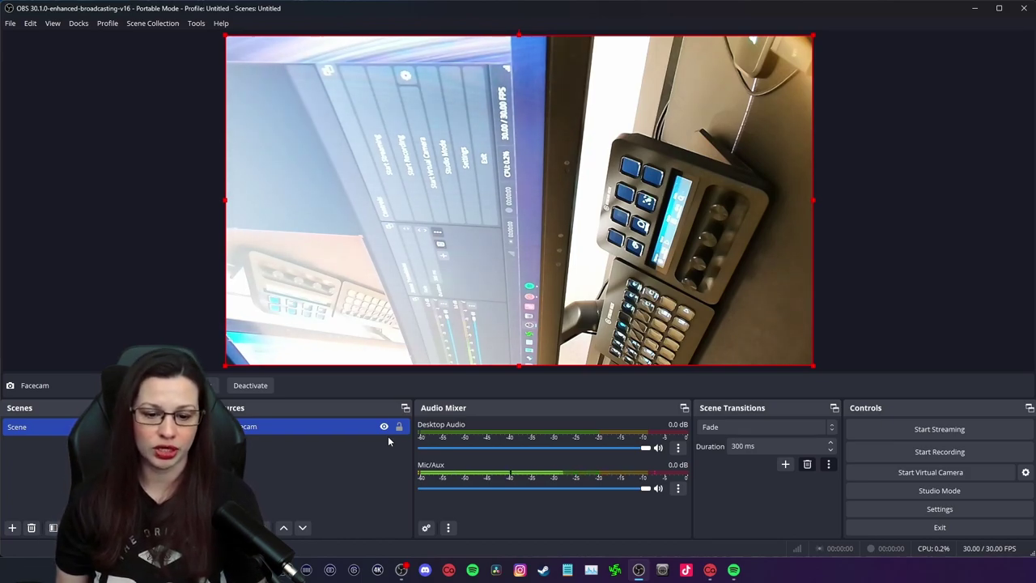
Rotate Facecam 90 degrees clockwise and drag it toward the canvas's top-right.
{"action": "right_click", "coordinate": [358, 431]}
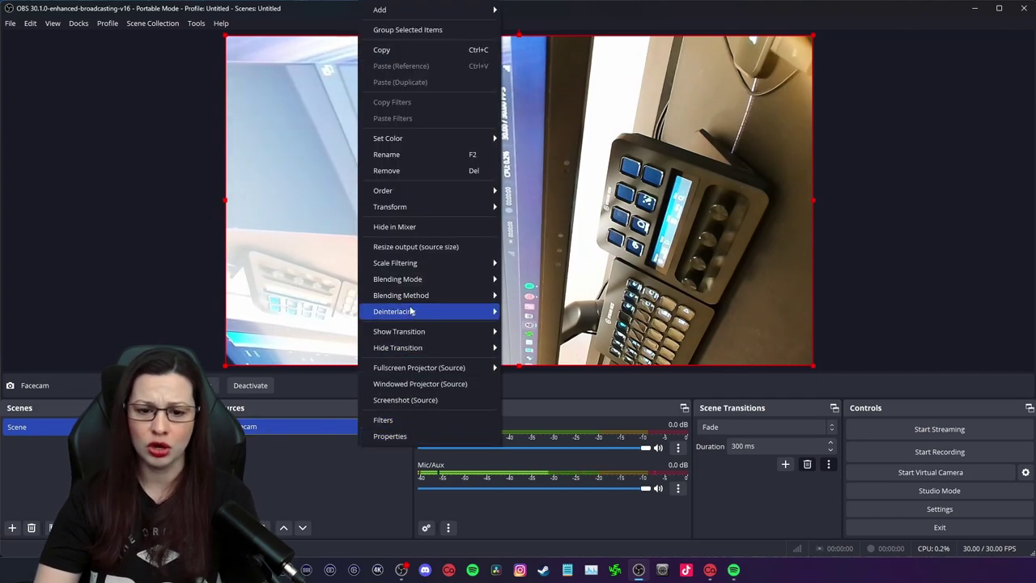
{"action": "mouse_move", "coordinate": [413, 210]}
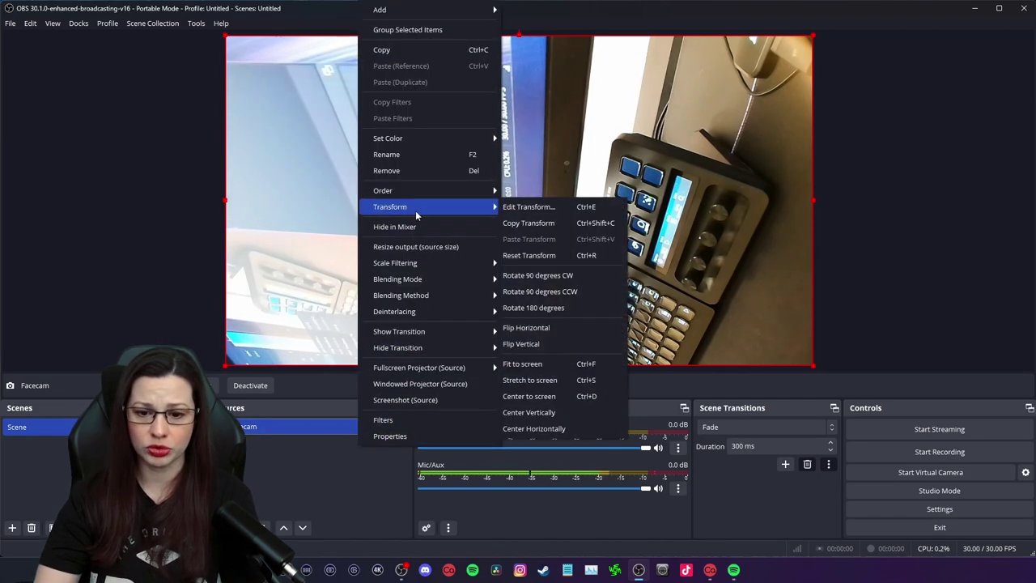
{"action": "left_click", "coordinate": [527, 276]}
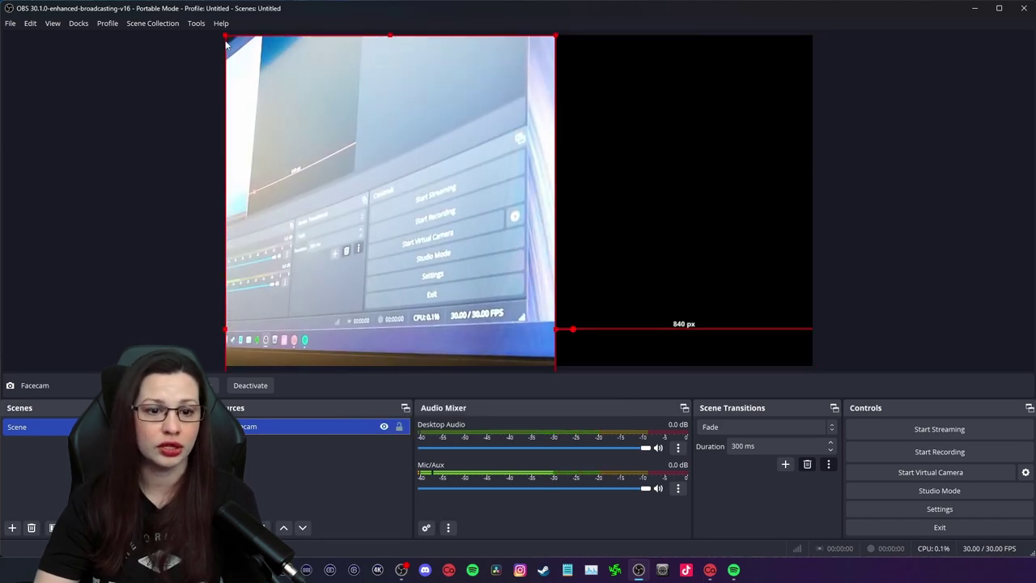
{"action": "left_click_drag", "start_coordinate": [258, 88], "coordinate": [713, 76]}
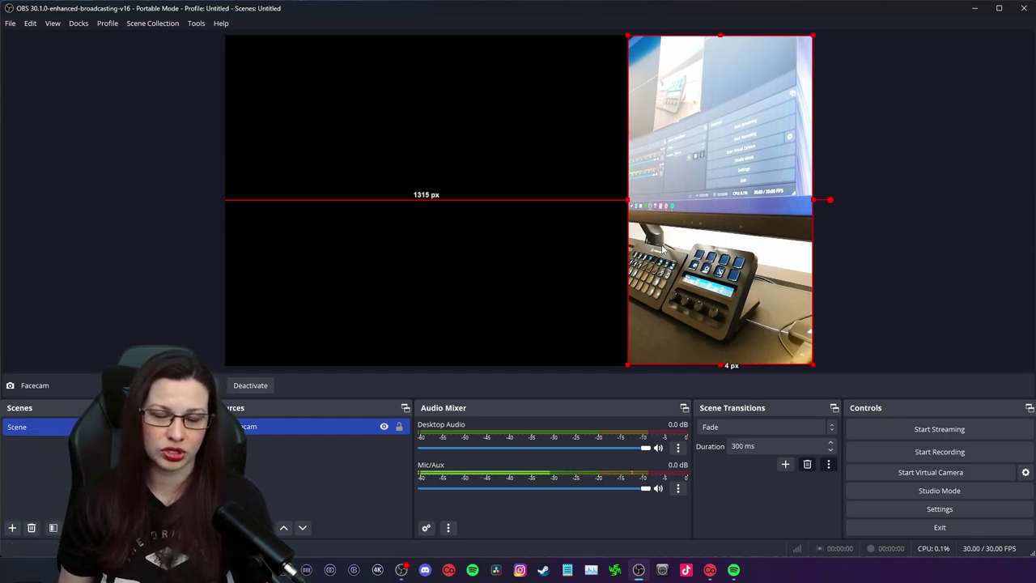
Apply Reset Transform to Facecam so the landscape feed fills the canvas again.
{"action": "right_click", "coordinate": [319, 424]}
{"action": "mouse_move", "coordinate": [387, 209]}
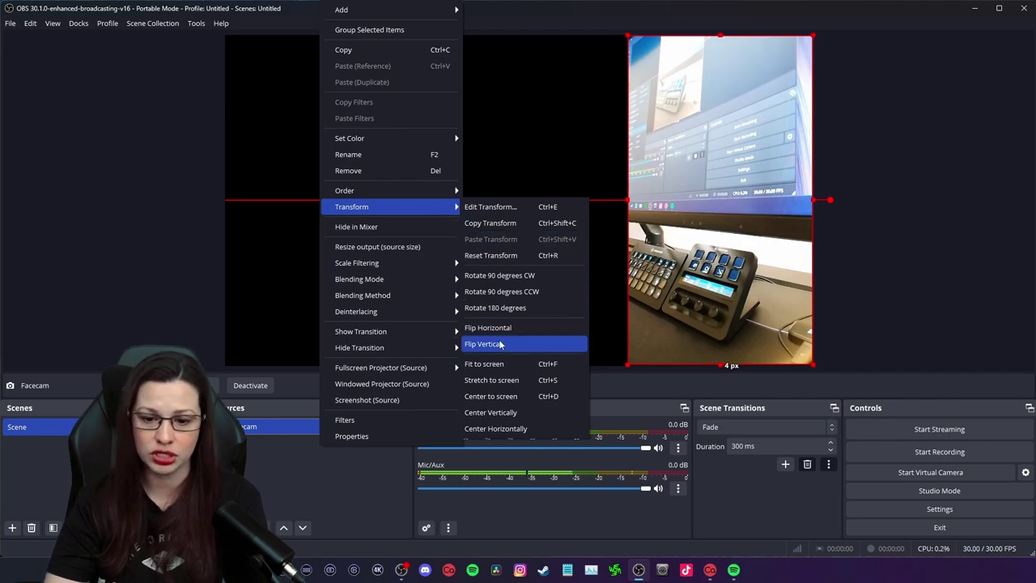
{"action": "left_click", "coordinate": [490, 255]}
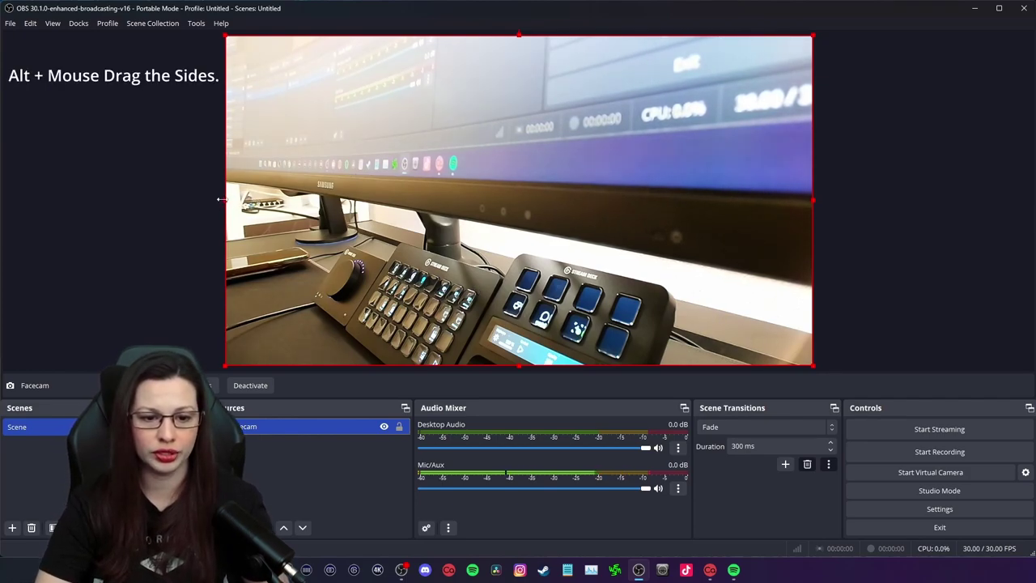
{"action": "left_click_drag", "start_coordinate": [226, 197], "coordinate": [304, 198]}
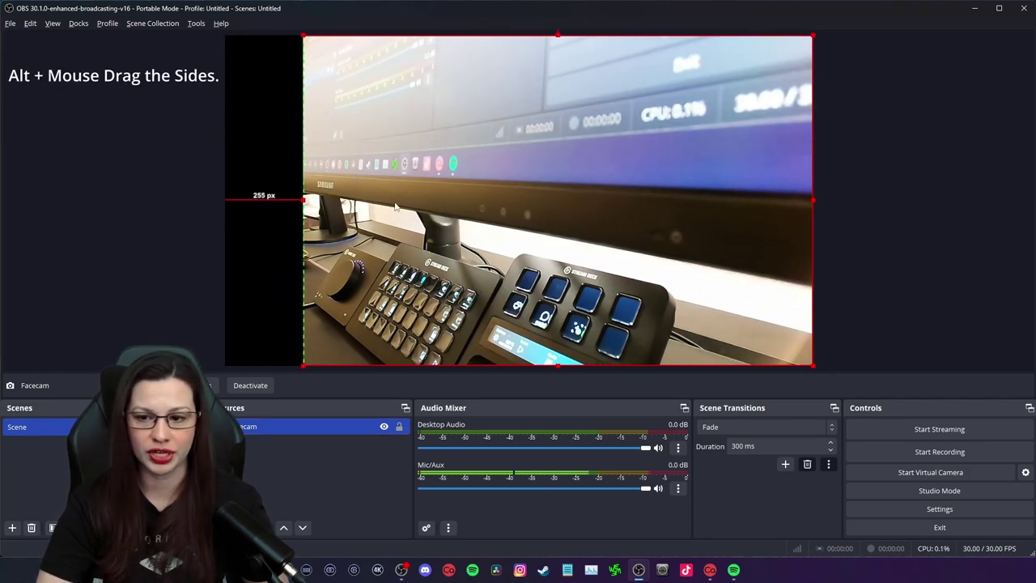
{"action": "left_click_drag", "start_coordinate": [814, 198], "coordinate": [502, 233]}
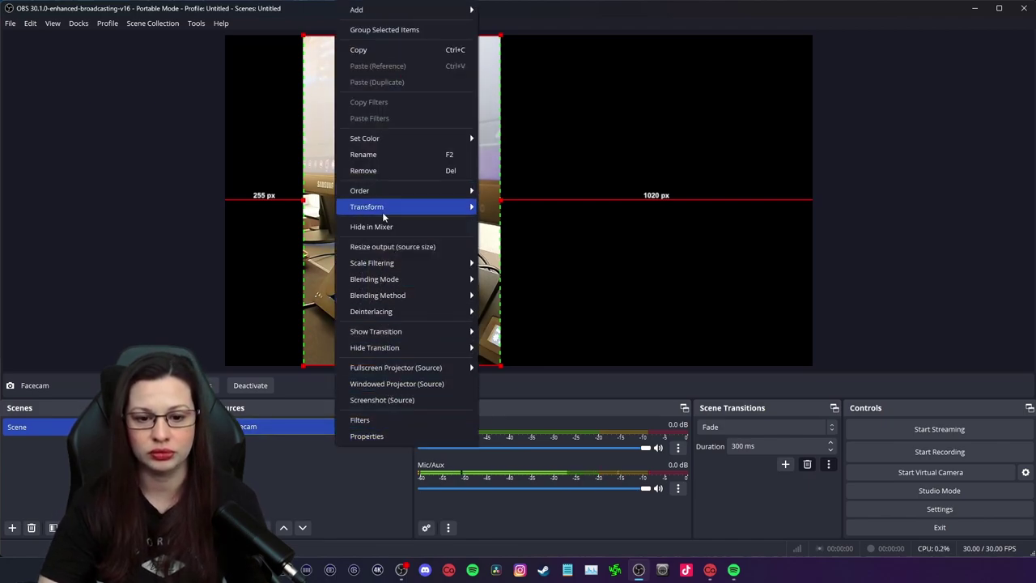
{"action": "mouse_move", "coordinate": [388, 213]}
{"action": "left_click", "coordinate": [506, 255]}
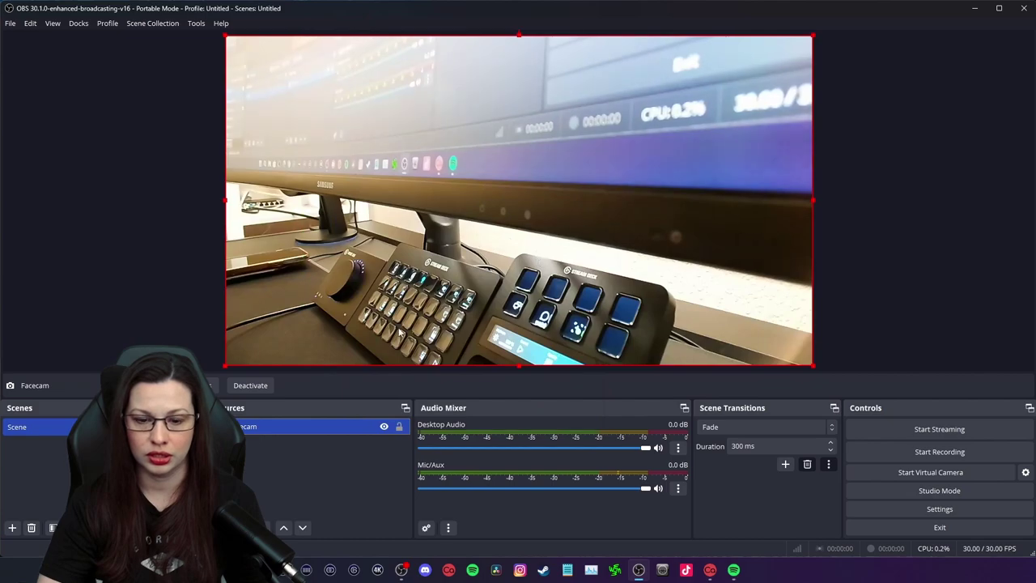
{"action": "left_click", "coordinate": [320, 480]}
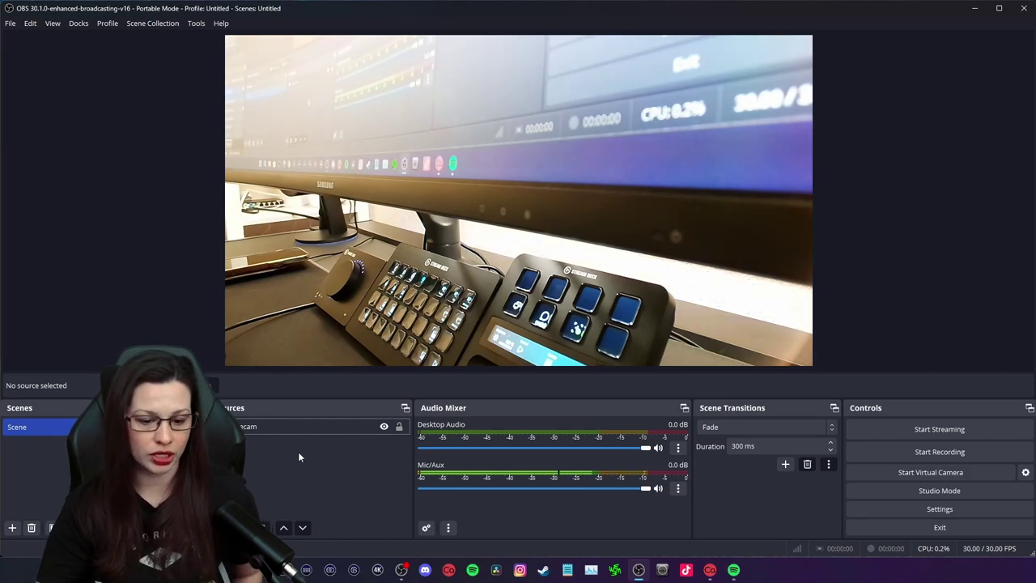
Add an Image Mask/Blend effect filter to Facecam with the default name.
{"action": "right_click", "coordinate": [312, 427]}
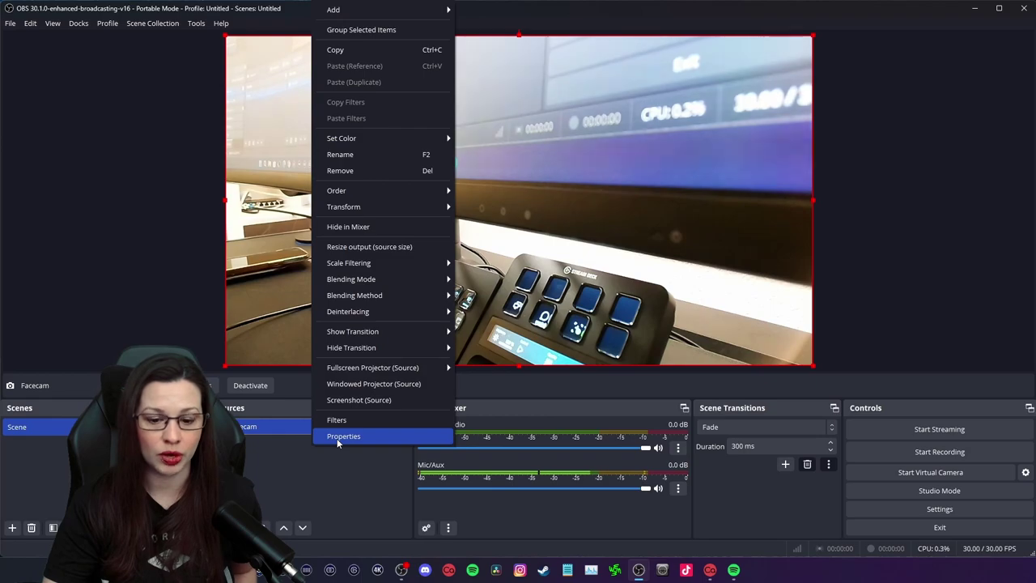
{"action": "left_click", "coordinate": [344, 422]}
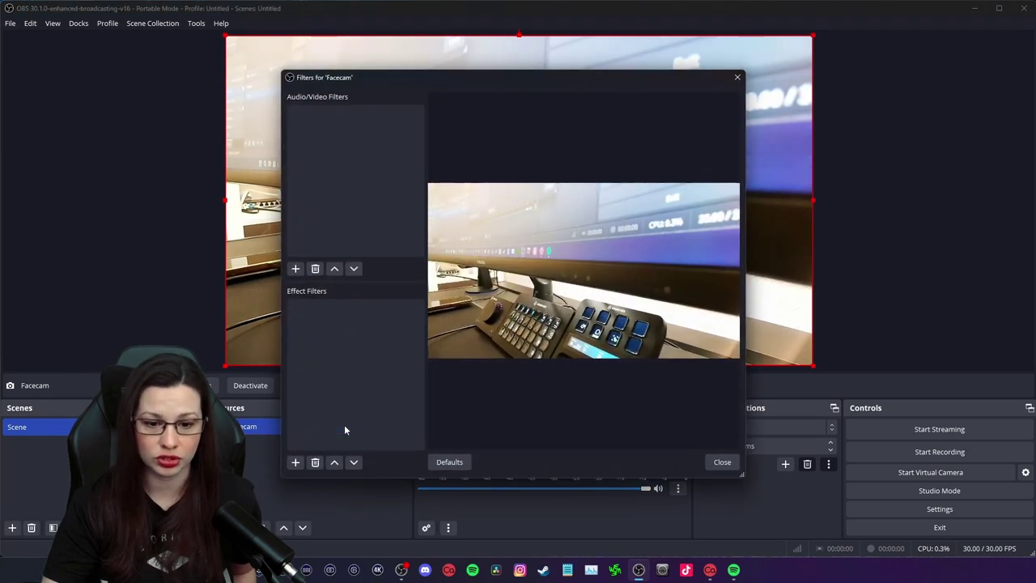
{"action": "left_click", "coordinate": [295, 462]}
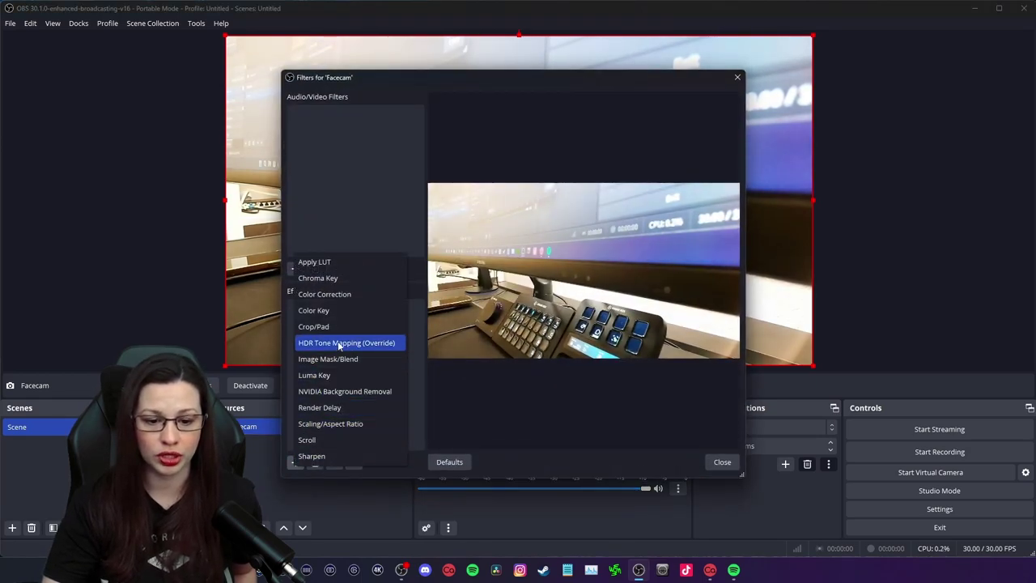
{"action": "left_click", "coordinate": [338, 360]}
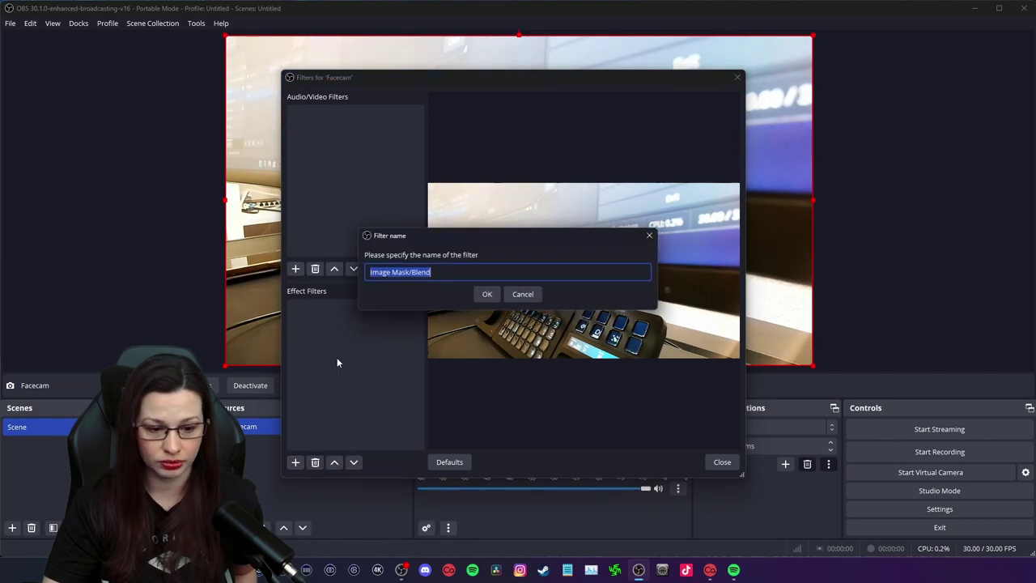
{"action": "left_click", "coordinate": [486, 294]}
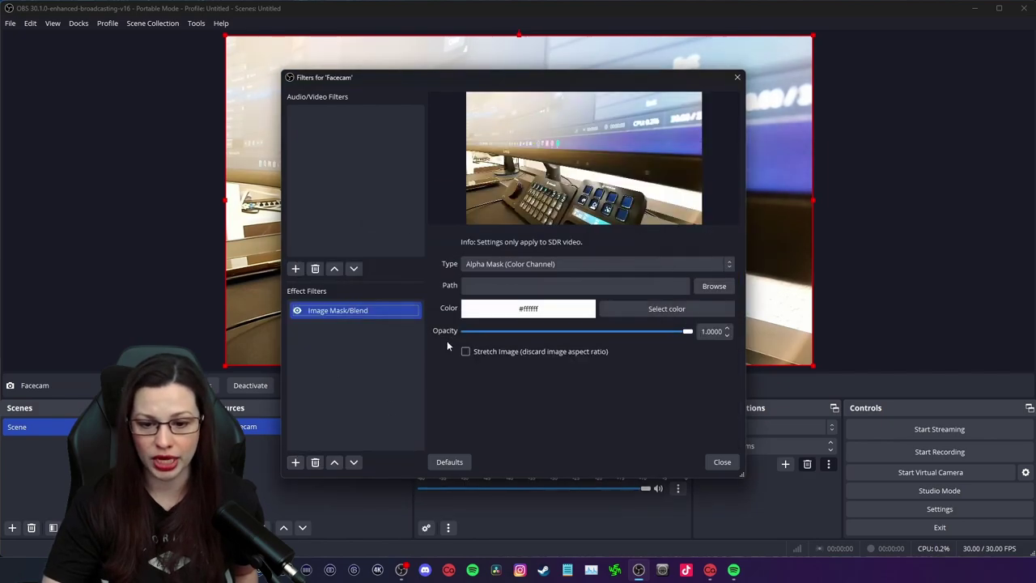
Load Desktop\Vertical Heavy Rounded.png as the mask image, then bring Notepad forward.
{"action": "left_click", "coordinate": [712, 286]}
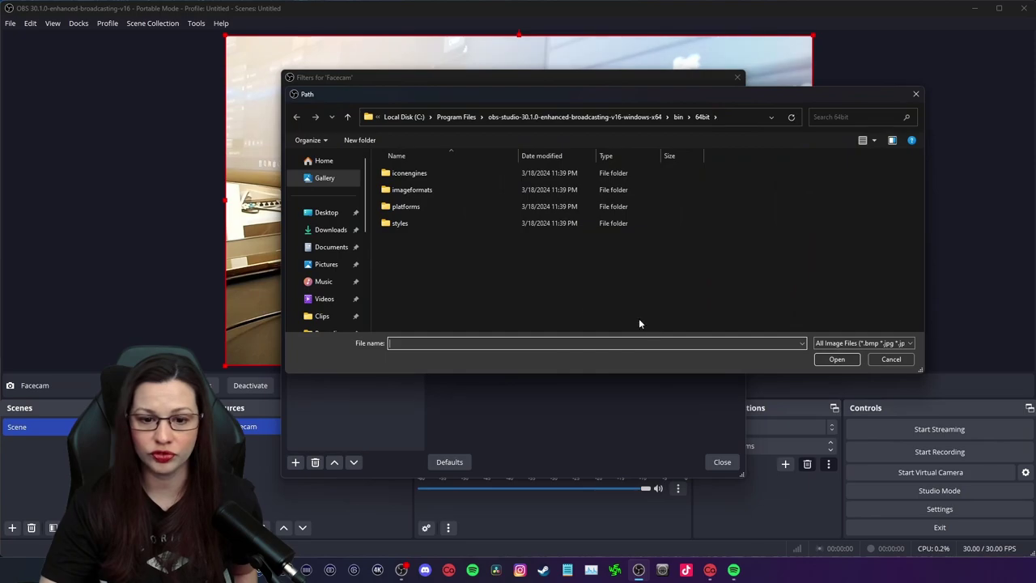
{"action": "left_click", "coordinate": [328, 214]}
{"action": "left_click", "coordinate": [596, 284]}
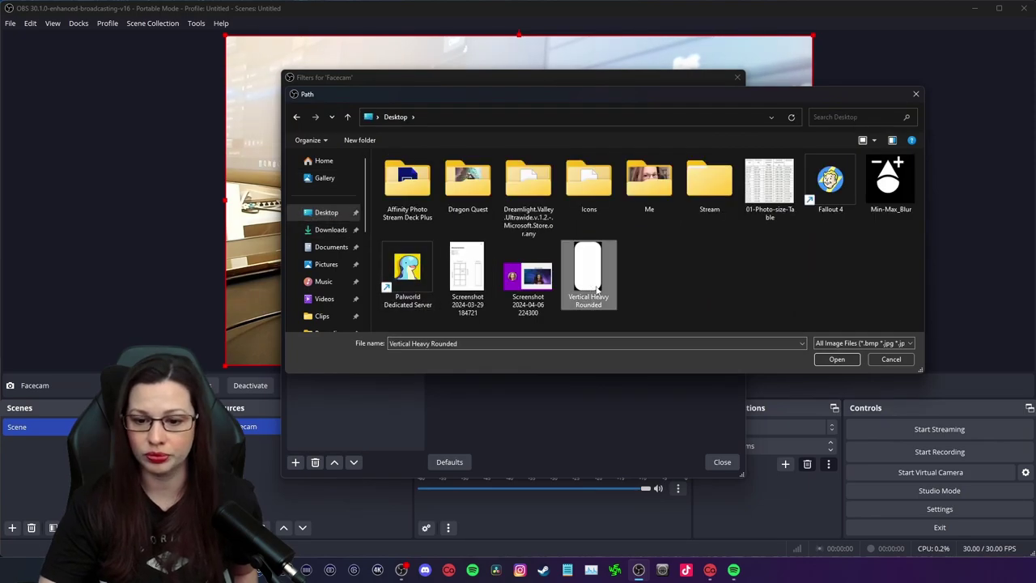
{"action": "left_click", "coordinate": [837, 360]}
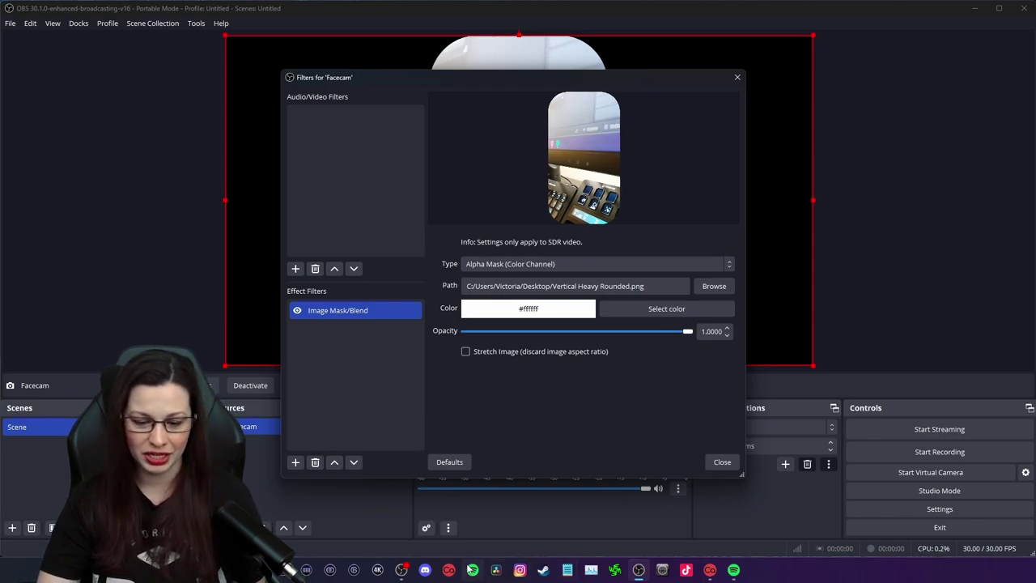
{"action": "left_click", "coordinate": [569, 573]}
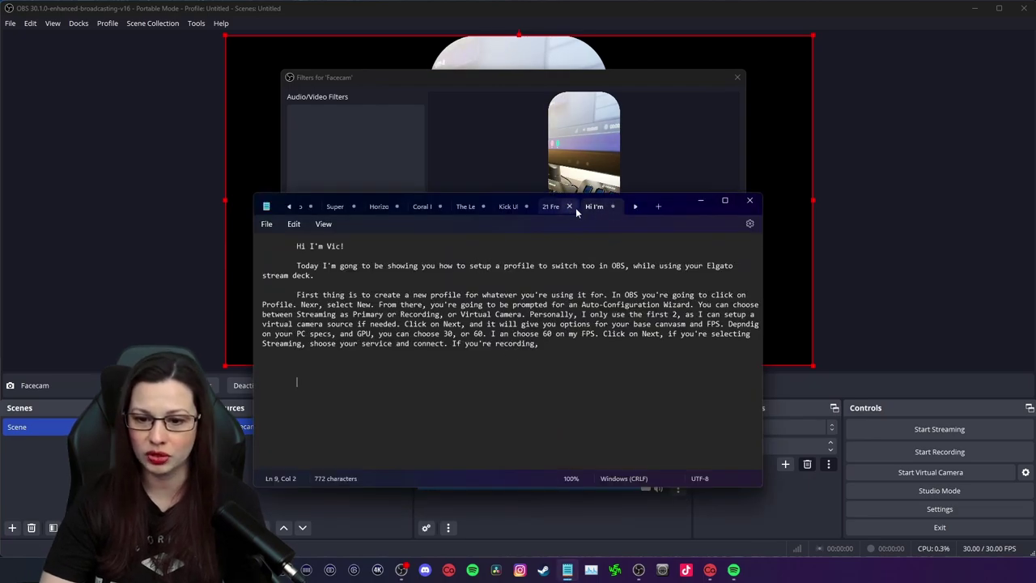
View the '21 Free Webcam Masks' note in Notepad, then close Notepad.
{"action": "left_click", "coordinate": [552, 209]}
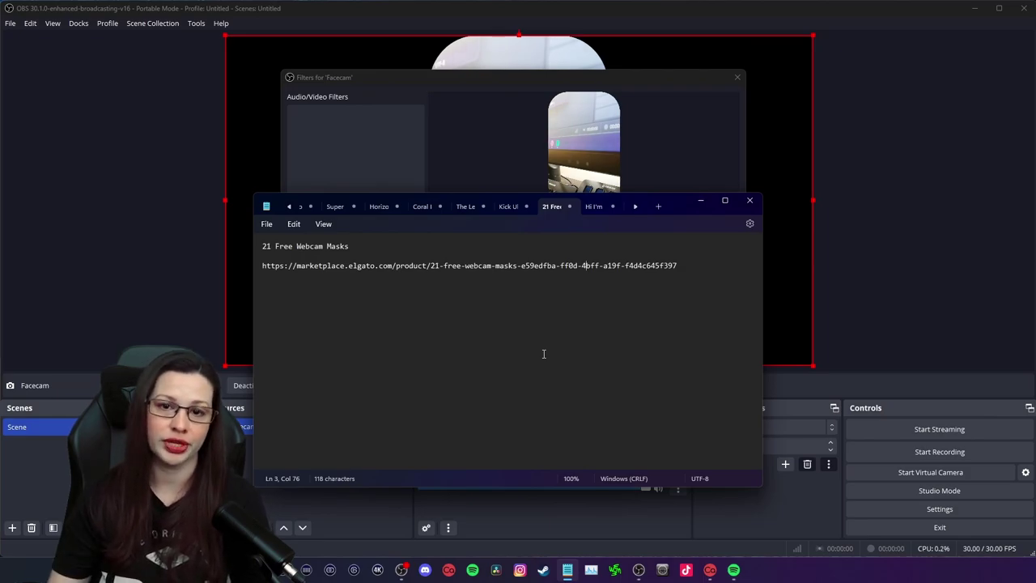
{"action": "left_click", "coordinate": [750, 203]}
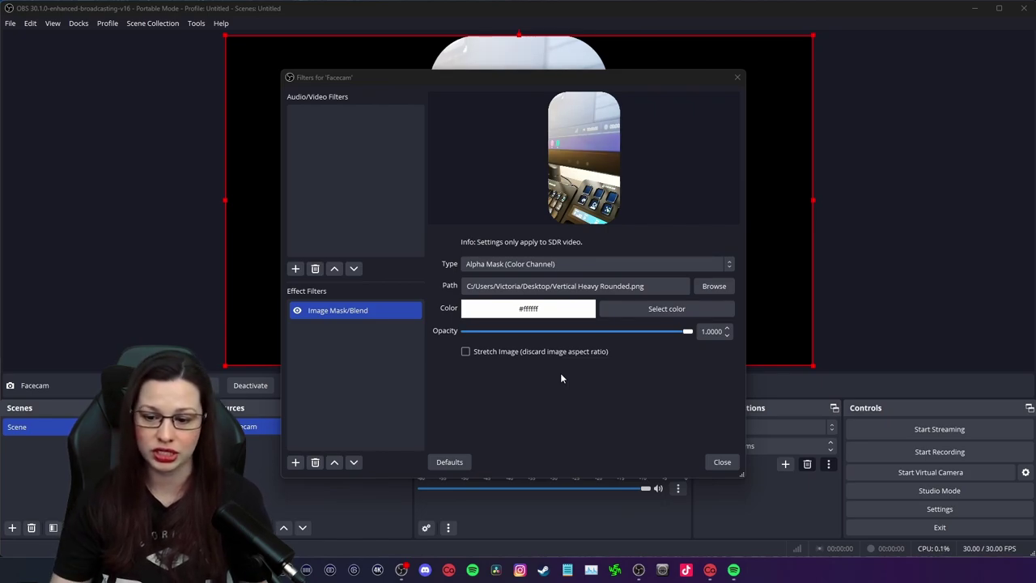
Crop Facecam's left and right sides to the rounded mask, shrink it, and center it vertically on the left edge.
{"action": "left_click", "coordinate": [722, 461]}
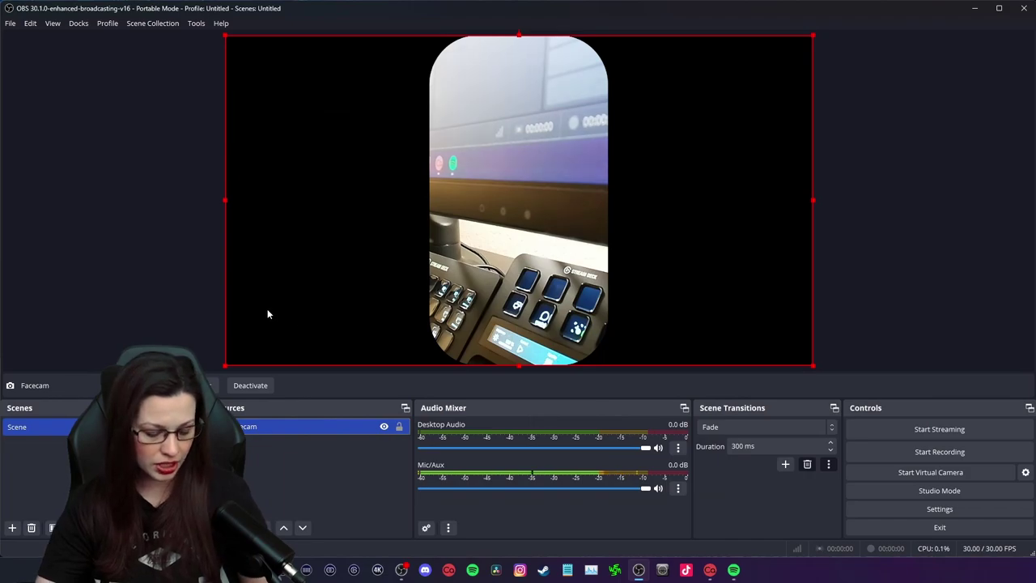
{"action": "left_click_drag", "start_coordinate": [225, 200], "coordinate": [421, 225]}
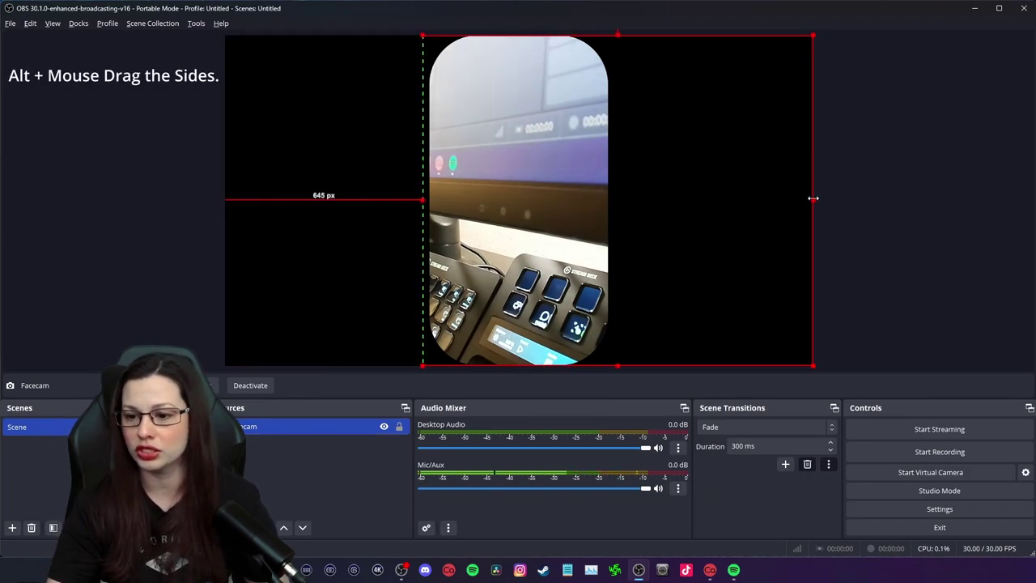
{"action": "left_click_drag", "start_coordinate": [812, 198], "coordinate": [374, 213]}
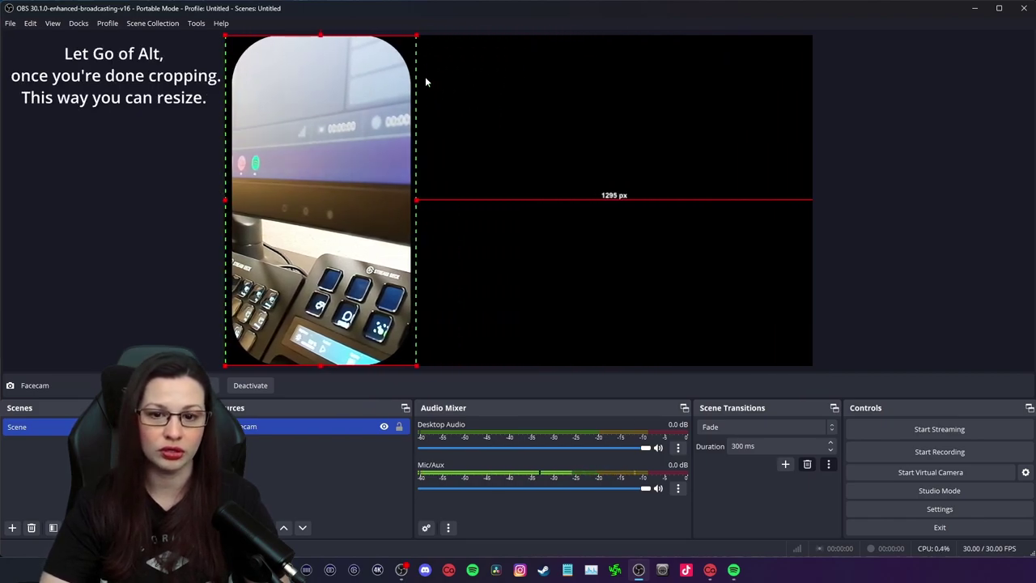
{"action": "left_click_drag", "start_coordinate": [414, 36], "coordinate": [294, 250]}
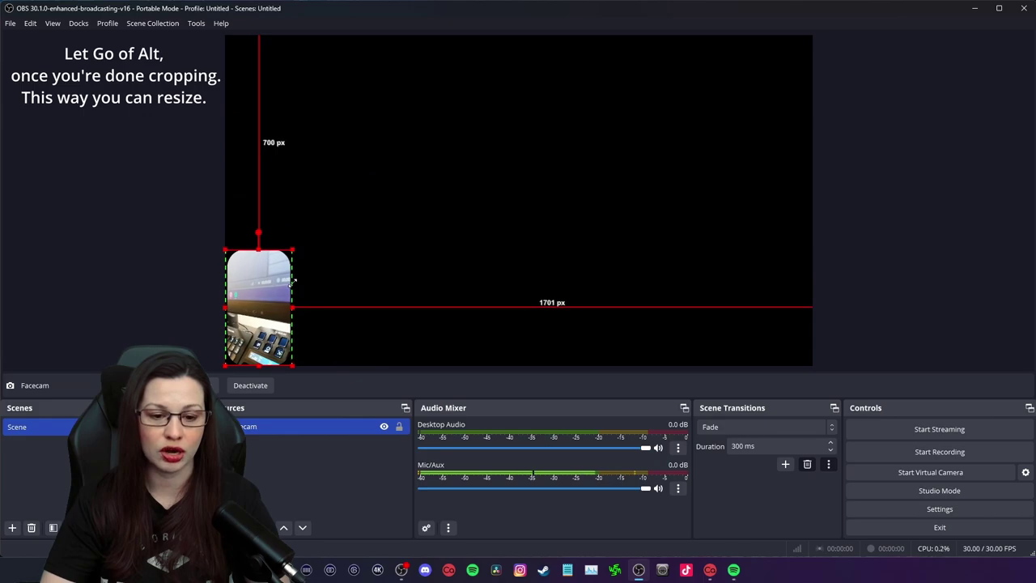
{"action": "left_click_drag", "start_coordinate": [274, 325], "coordinate": [272, 214]}
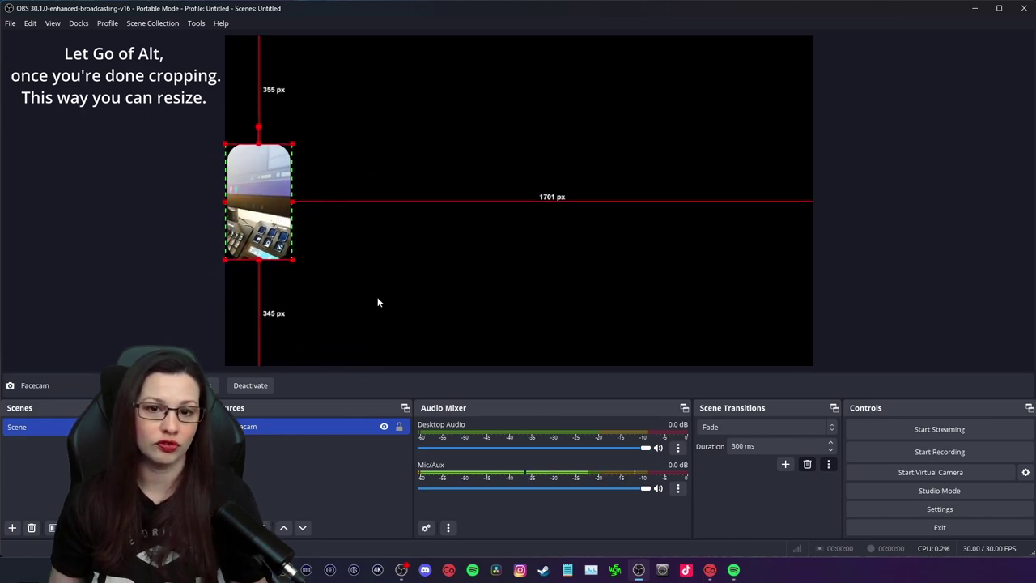